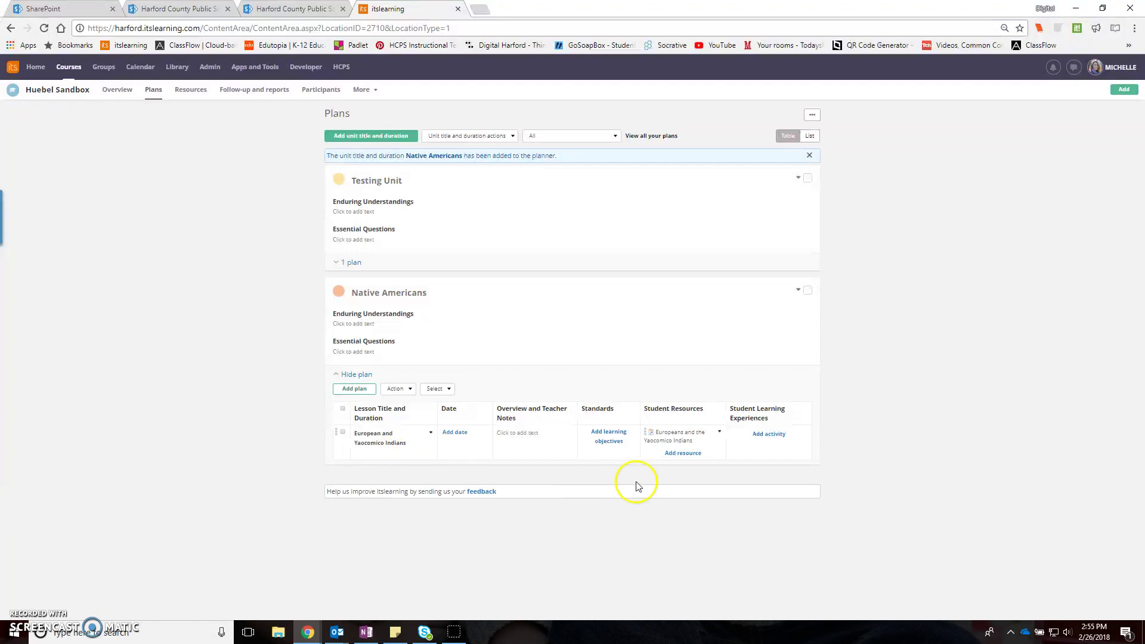
# Add a new Word document as a resource for the lesson.
pyautogui.click(683, 454)
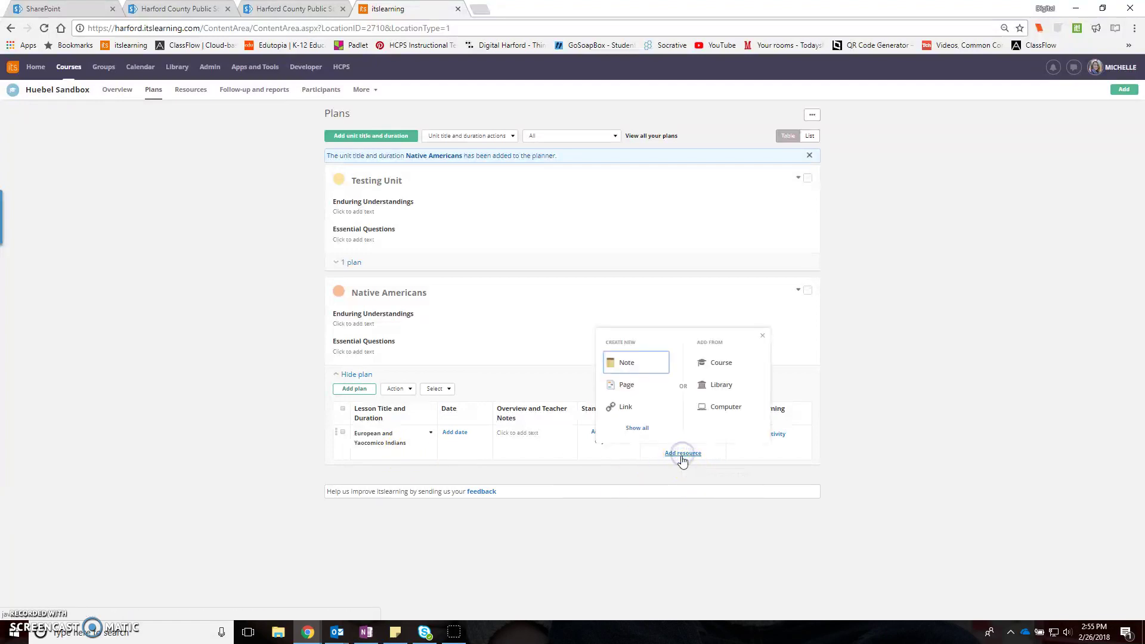
pyautogui.click(637, 427)
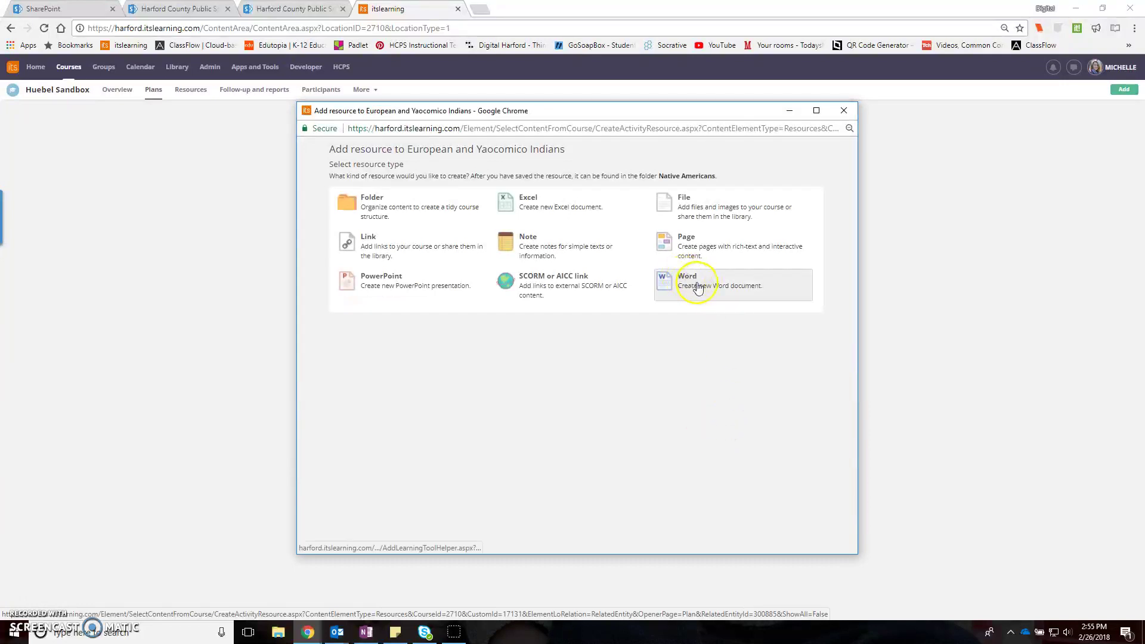
pyautogui.click(698, 286)
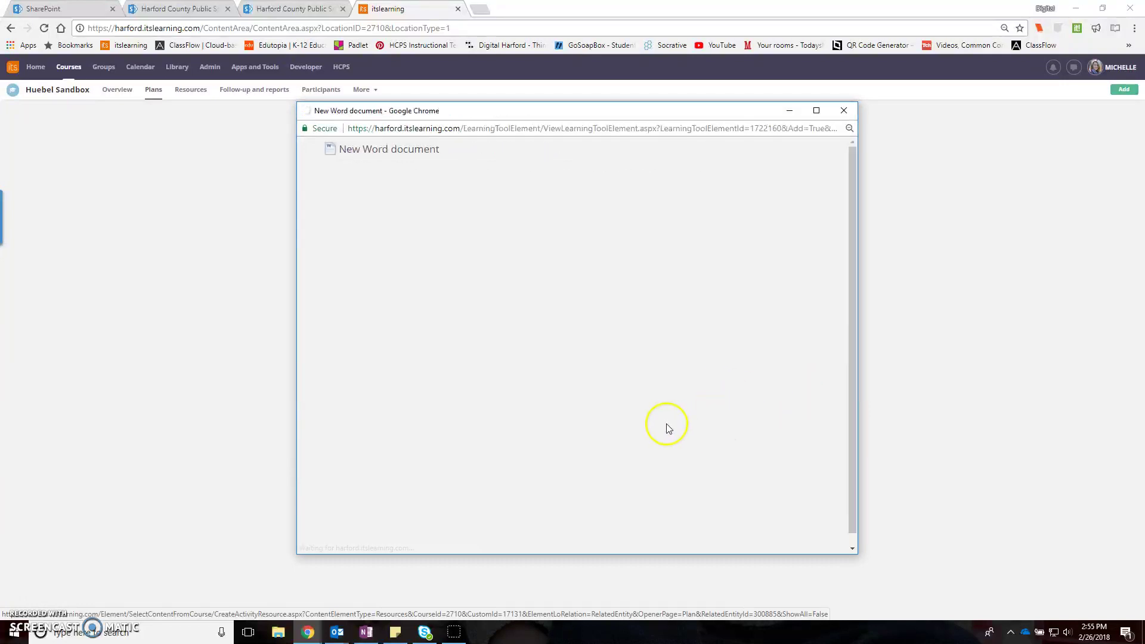
# Title the document 'Collaborative List', fixing the spelling, then save it and close the window.
pyautogui.click(395, 148)
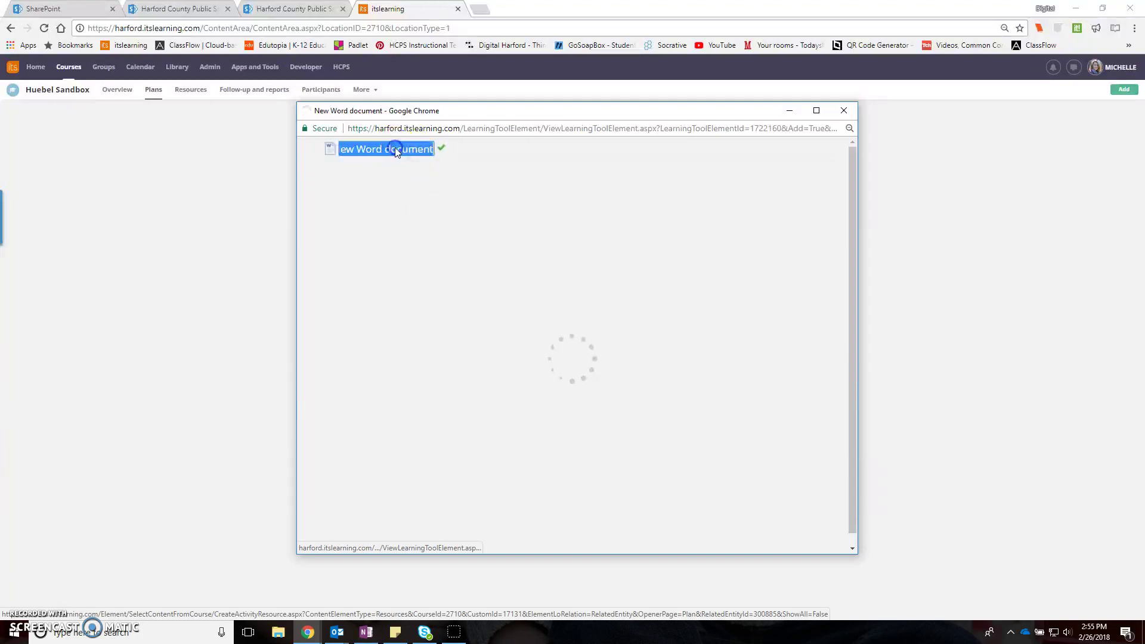
pyautogui.write('Collabortative List')
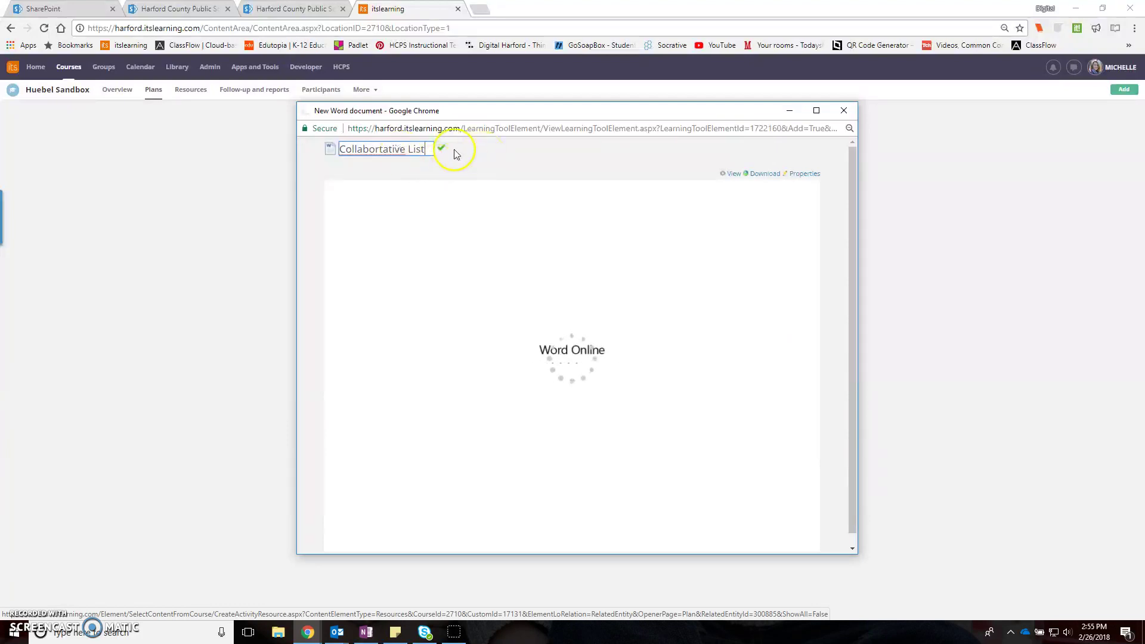
pyautogui.rightClick(370, 151)
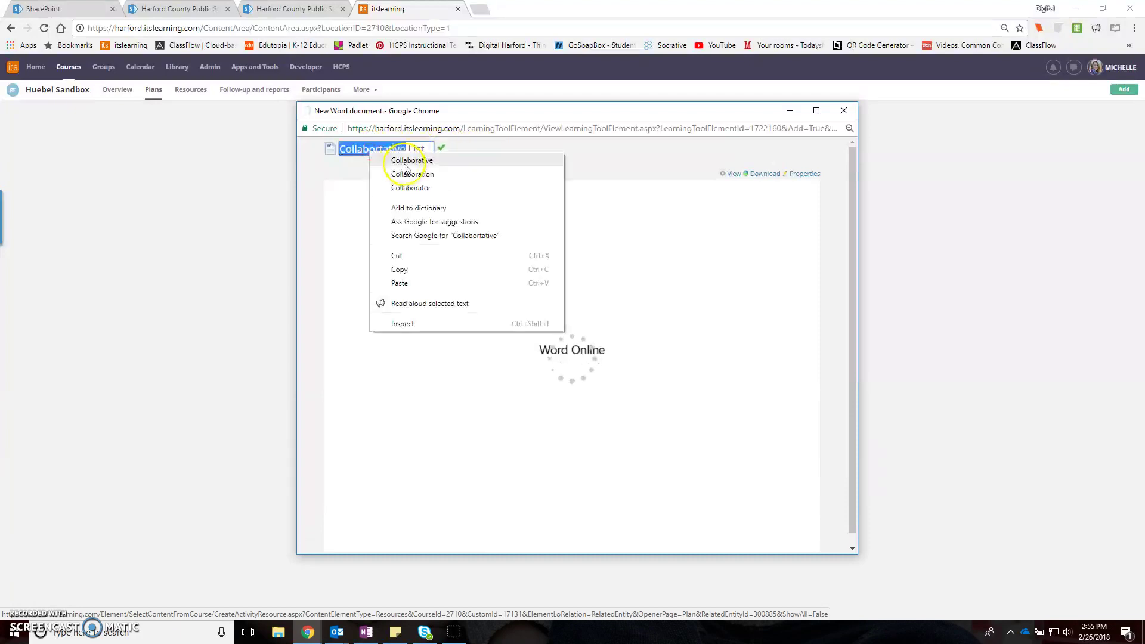
pyautogui.click(407, 161)
pyautogui.click(442, 149)
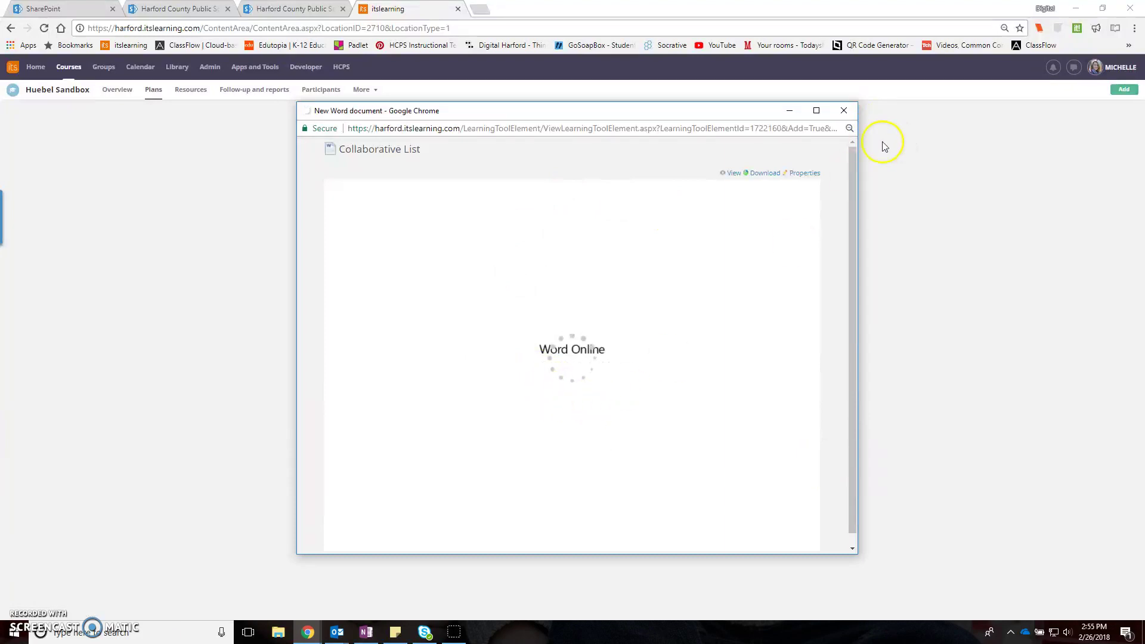
pyautogui.click(844, 111)
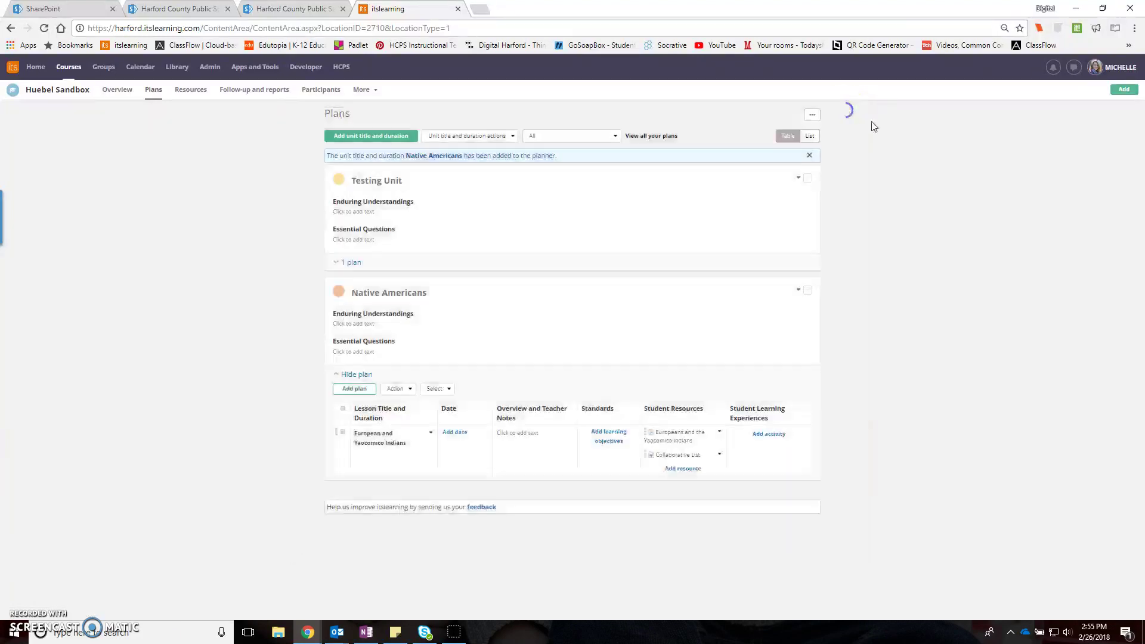
# Open Collaborative List in Word Online editing mode and bring up the Insert Table grid.
pyautogui.click(678, 456)
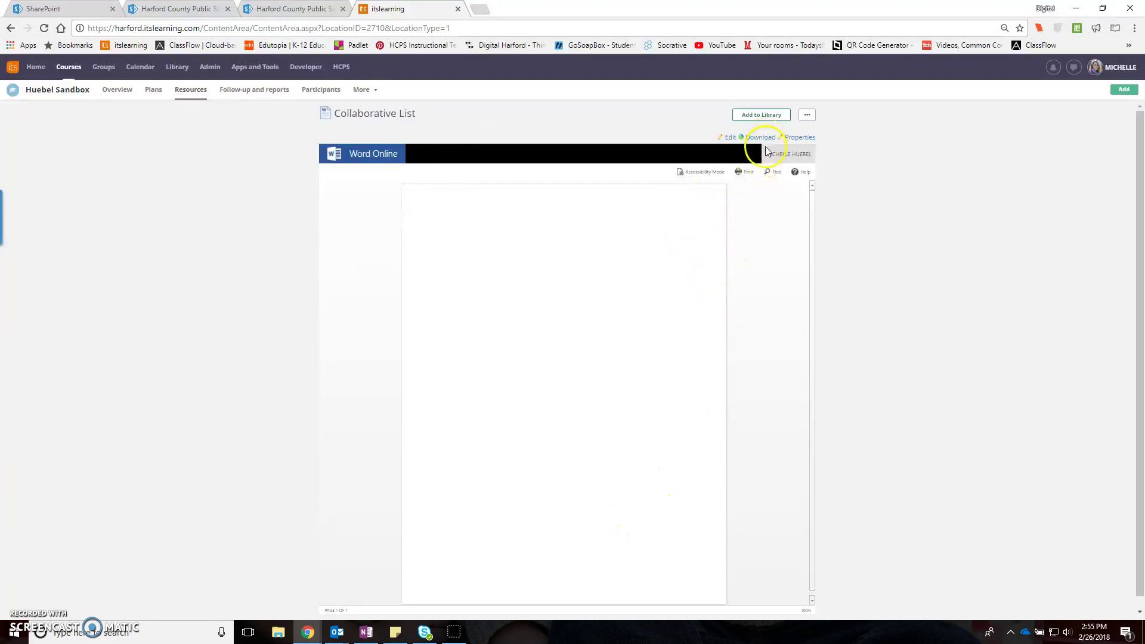
pyautogui.click(728, 140)
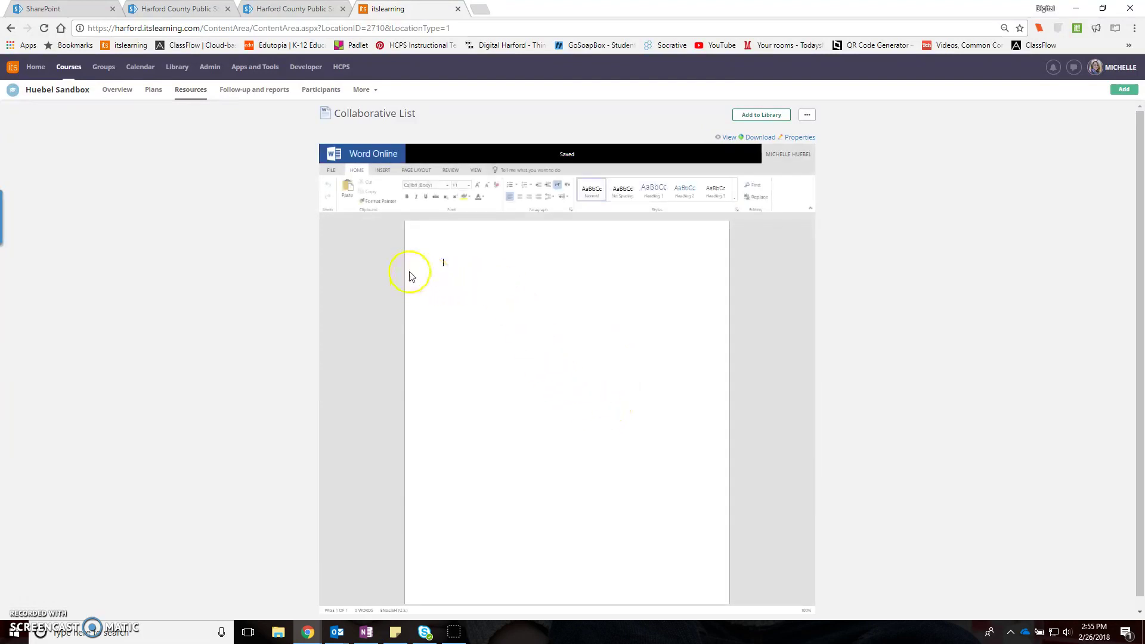
pyautogui.click(382, 171)
pyautogui.click(350, 189)
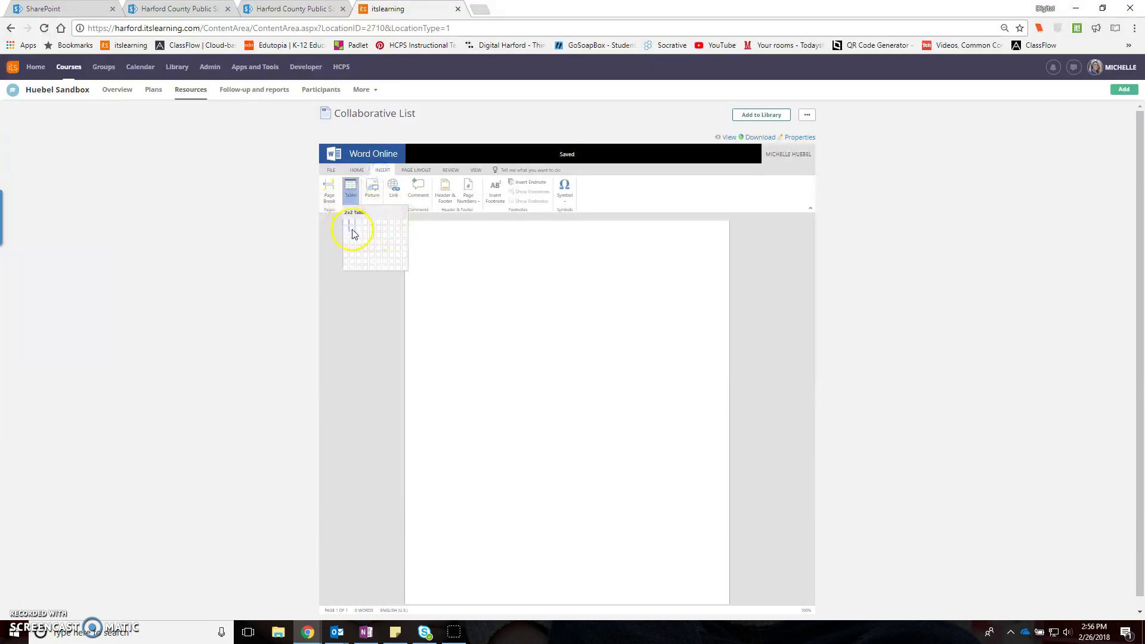
# Insert a 2x7 table headed 'helped' and 'hurt' and add an extra bottom row.
pyautogui.click(356, 266)
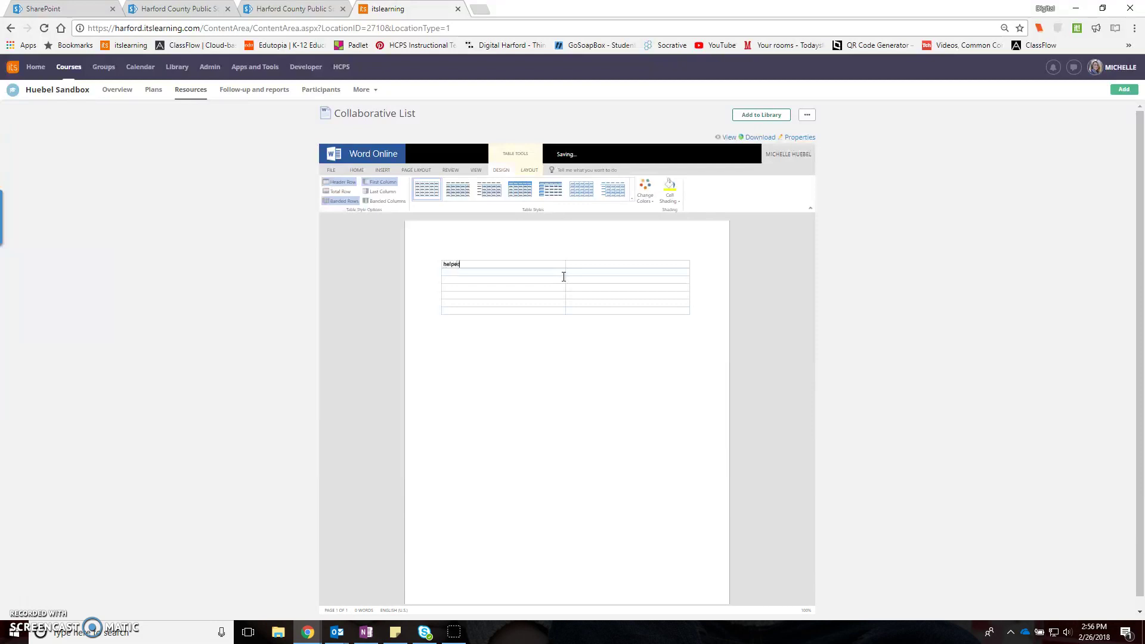
pyautogui.click(597, 264)
pyautogui.click(581, 311)
pyautogui.press('Return')
pyautogui.press('Return')
pyautogui.press('Return')
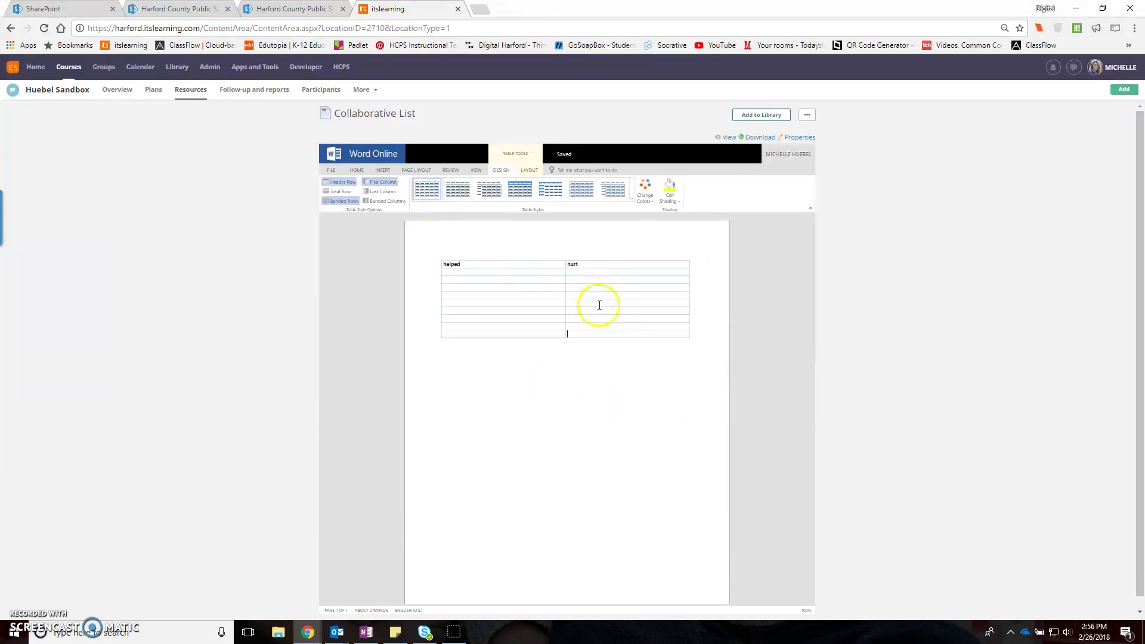
pyautogui.click(780, 349)
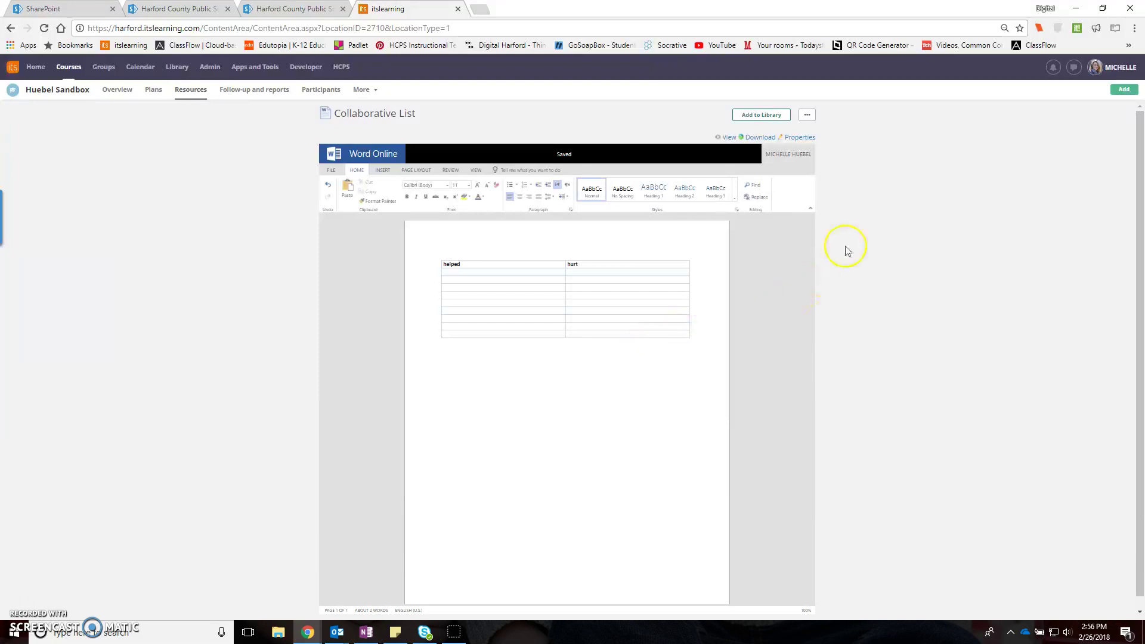
# Open the document's permission settings and list individual participants for edit rights.
pyautogui.click(809, 117)
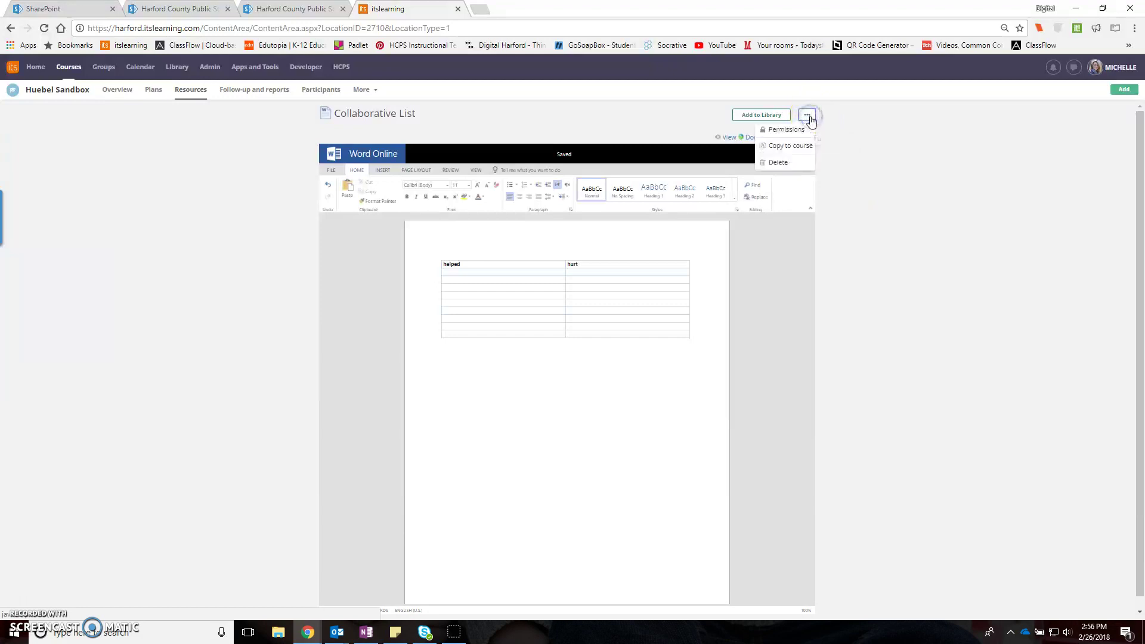
pyautogui.click(783, 132)
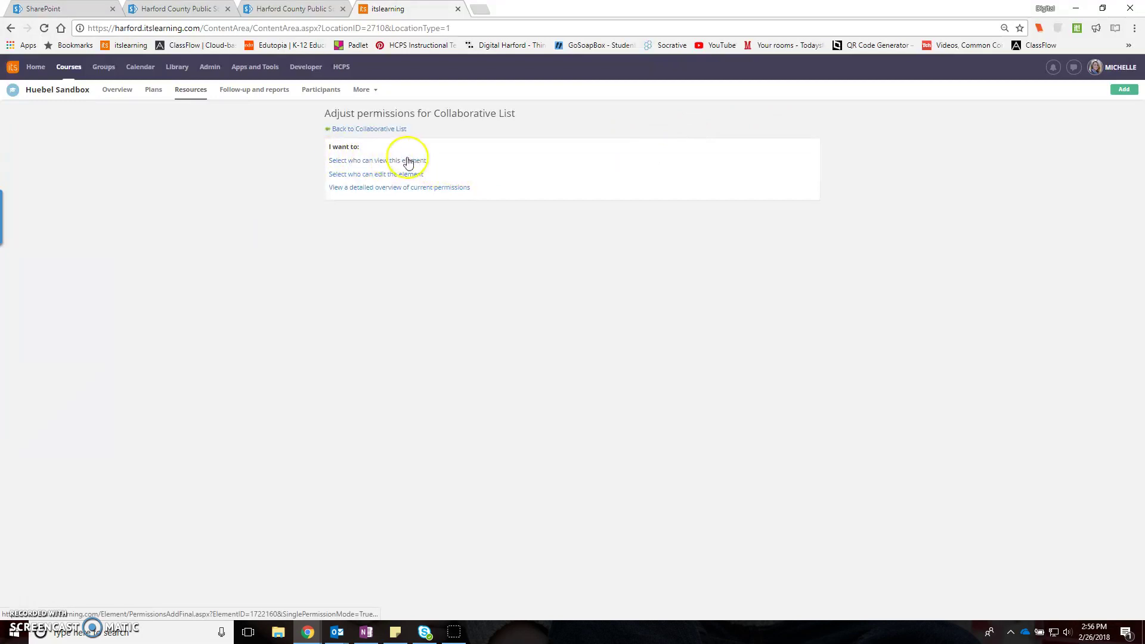
pyautogui.click(384, 177)
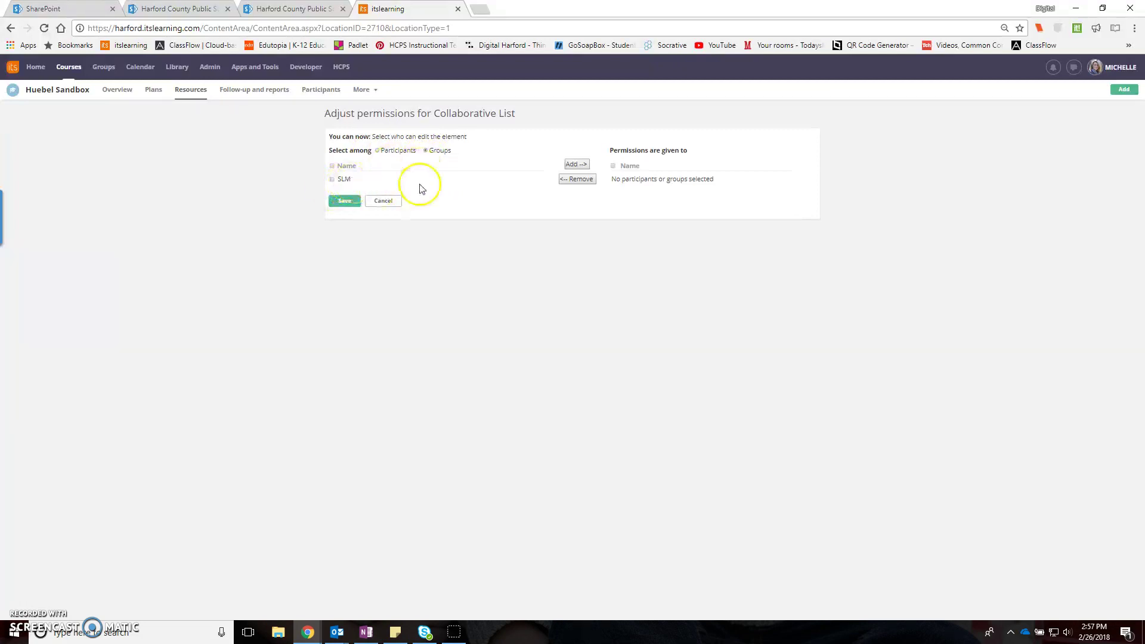
pyautogui.click(377, 153)
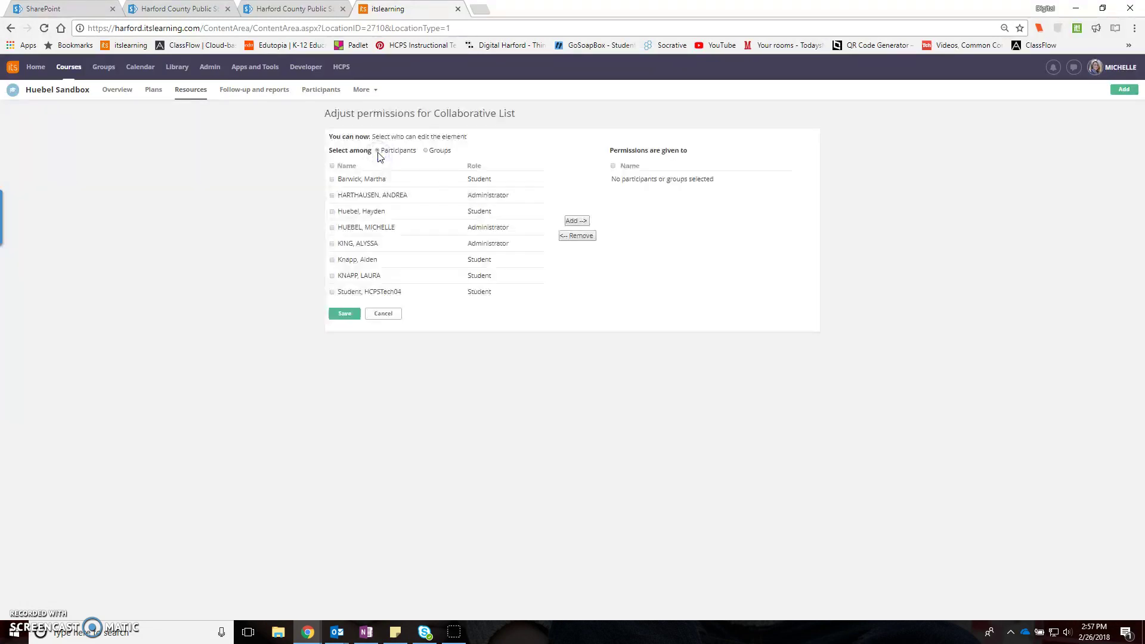
# Grant edit rights to four selected participants and save the permissions.
pyautogui.click(332, 179)
pyautogui.click(333, 211)
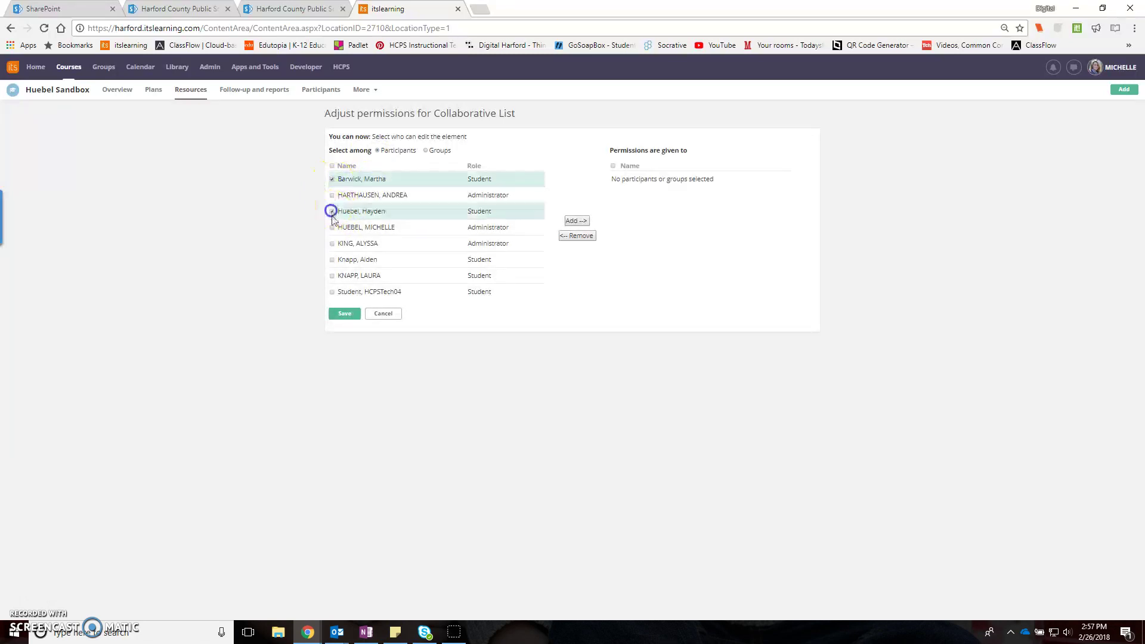
pyautogui.click(331, 244)
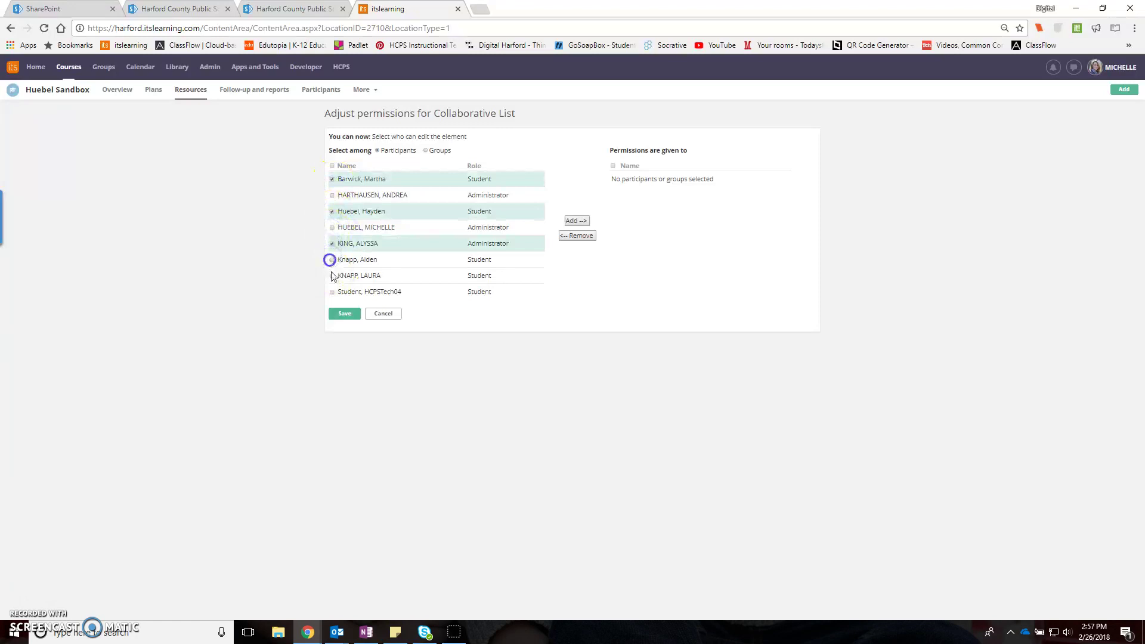
pyautogui.click(333, 292)
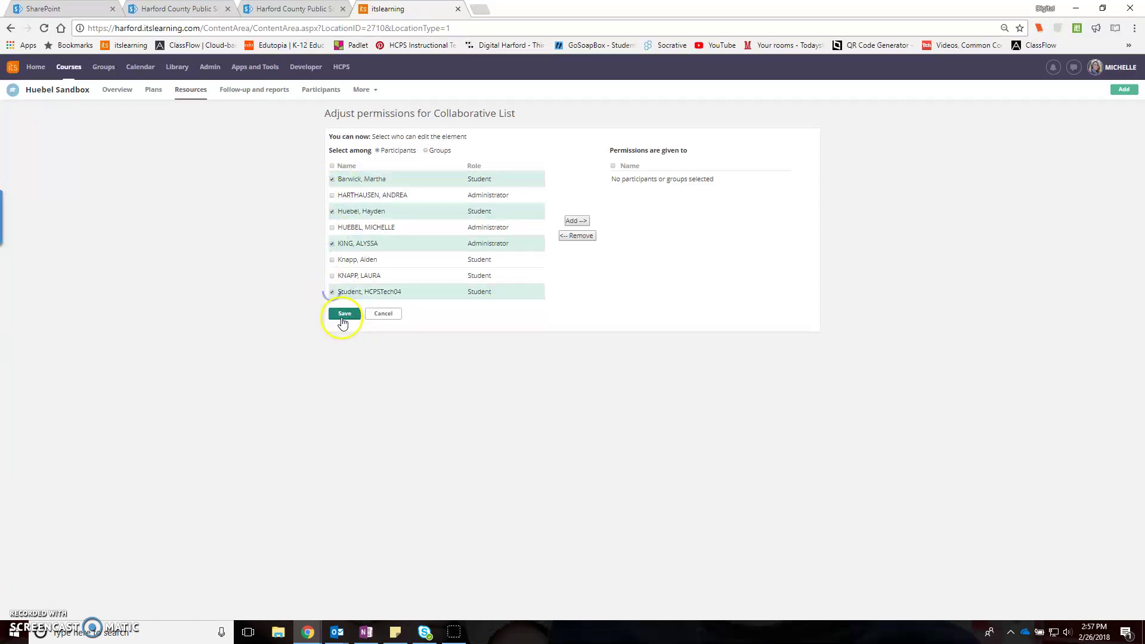
pyautogui.click(576, 221)
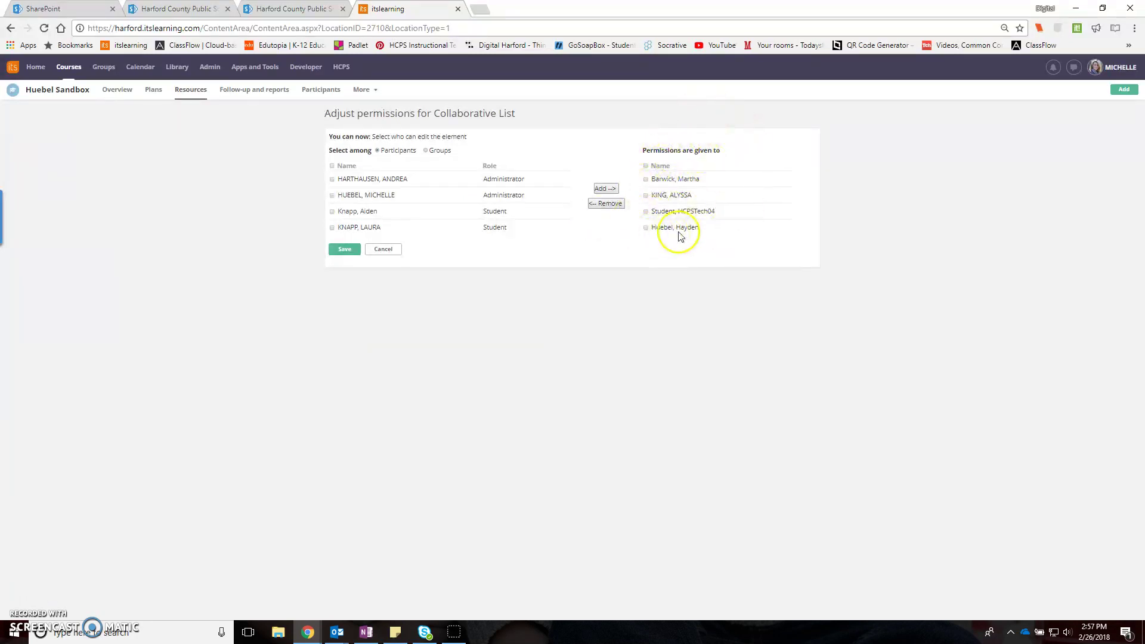
pyautogui.click(342, 249)
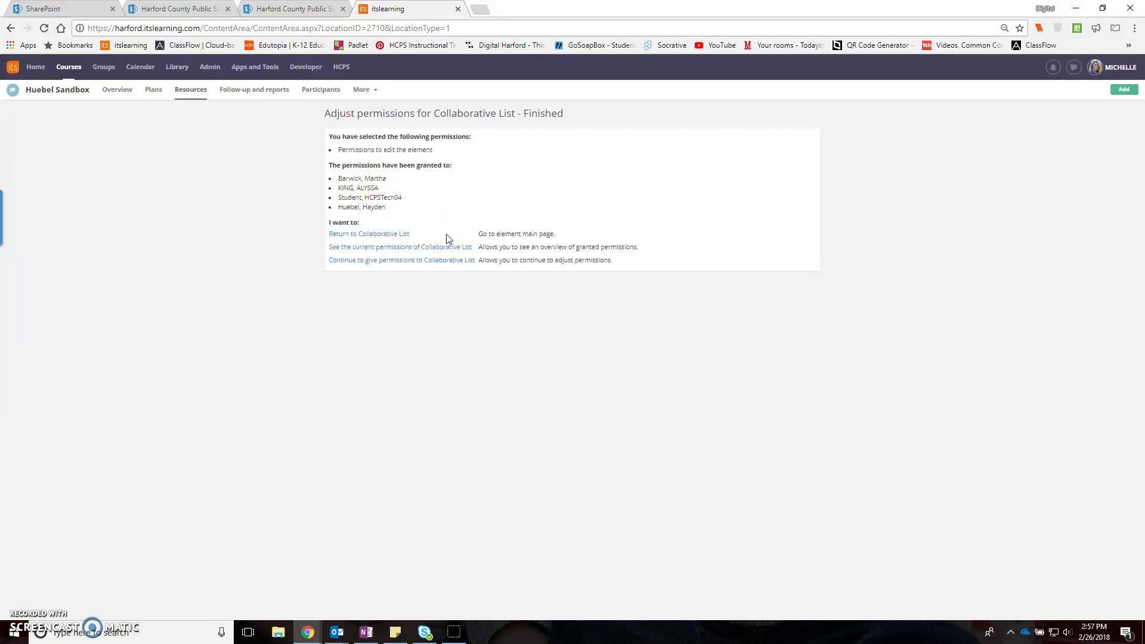
# Return to Collaborative List, go to Plans, and expand the Native Americans unit's lesson plan.
pyautogui.click(371, 234)
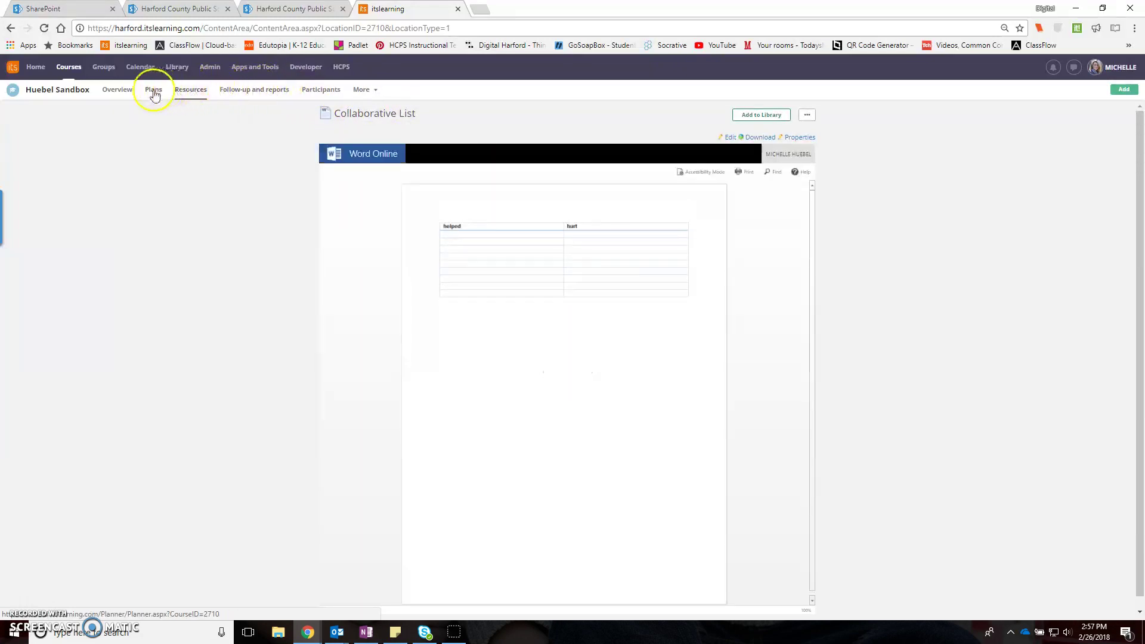
pyautogui.click(154, 92)
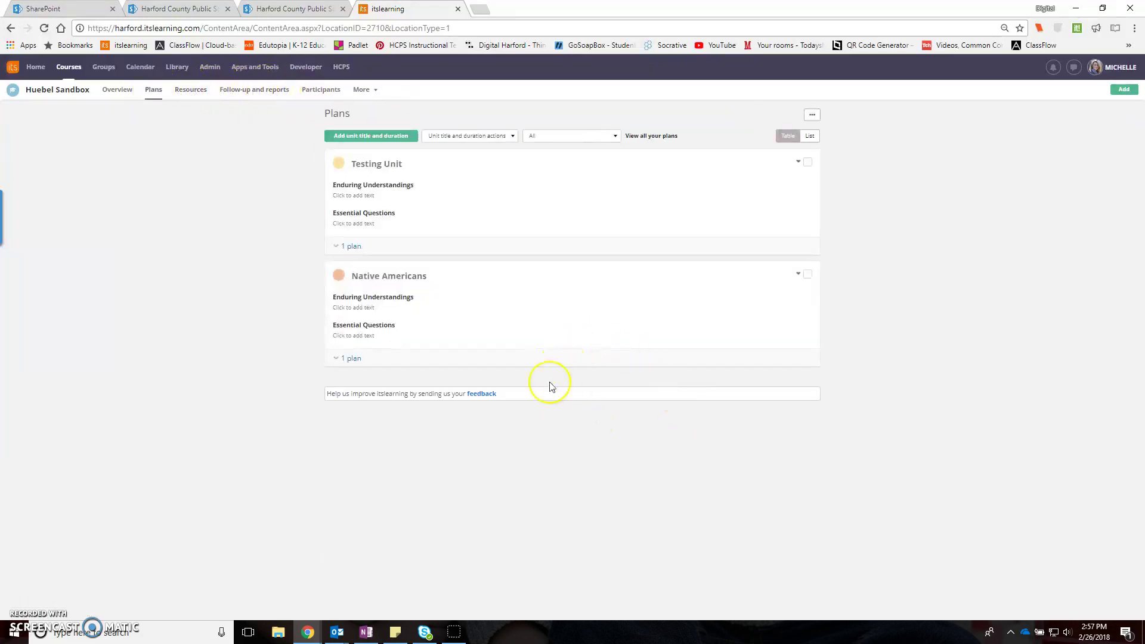
pyautogui.click(348, 358)
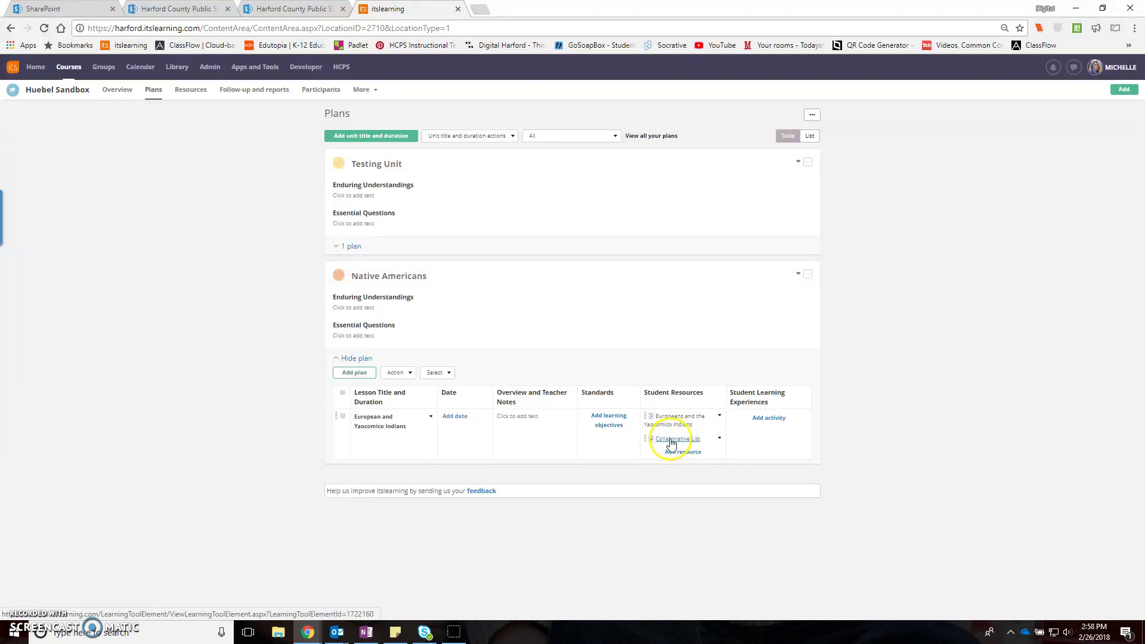
# Open Collaborative List in a new tab, then open the Europeans and the Yaocomico Indians page.
pyautogui.rightClick(671, 442)
pyautogui.click(716, 448)
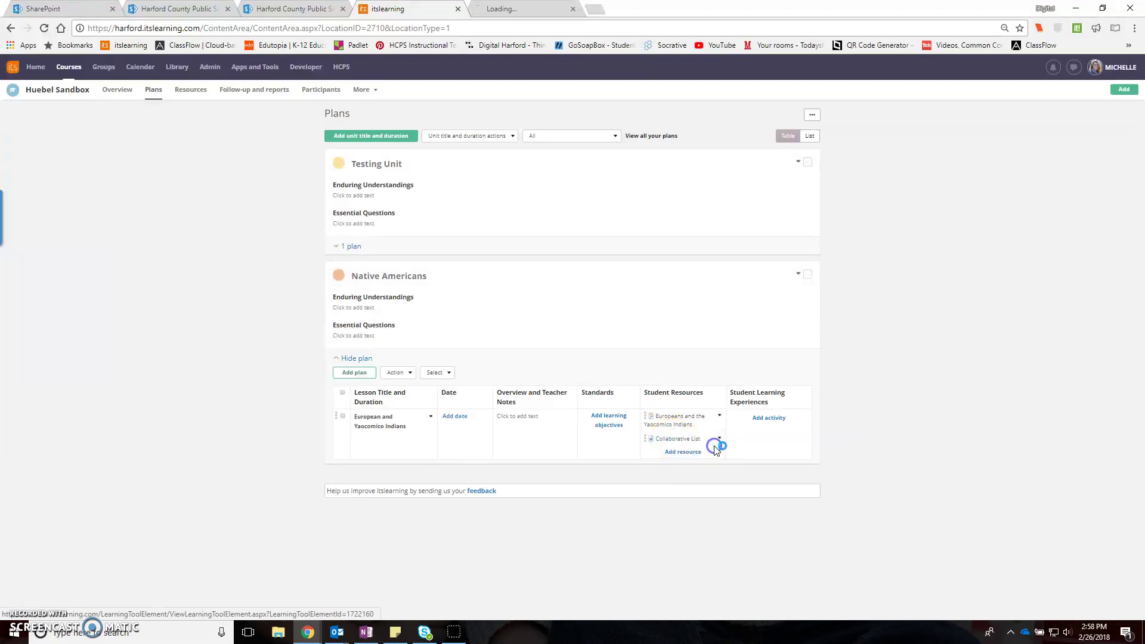
pyautogui.click(538, 10)
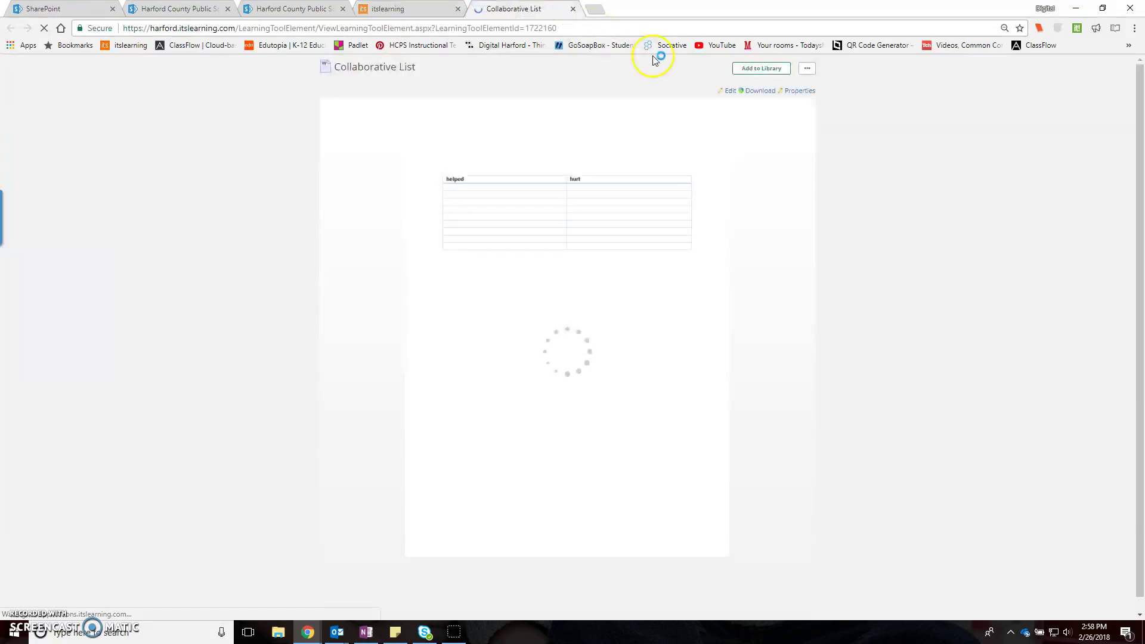
pyautogui.click(398, 10)
pyautogui.click(668, 425)
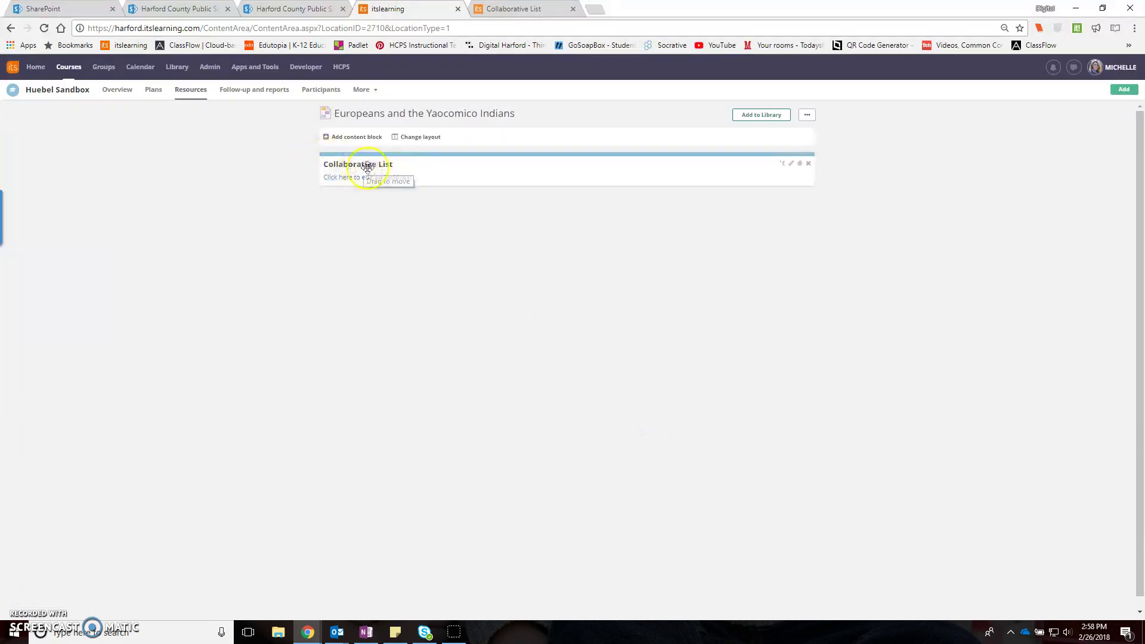
# Type 'As you are reading capture your notes on this collaborative document.' into the block.
pyautogui.click(388, 179)
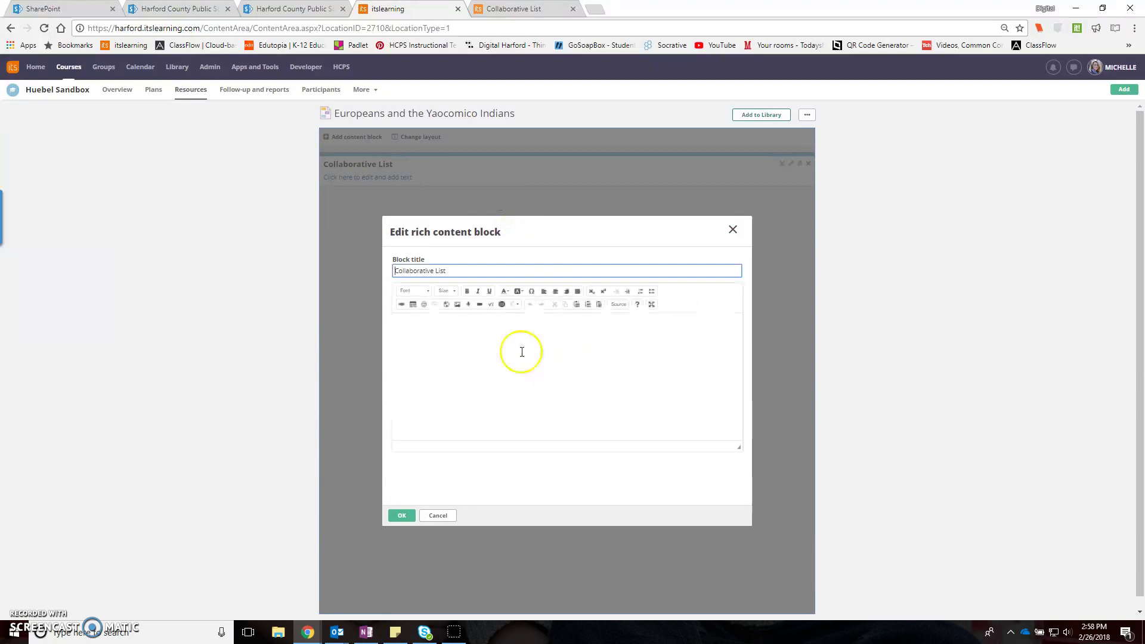
pyautogui.click(498, 336)
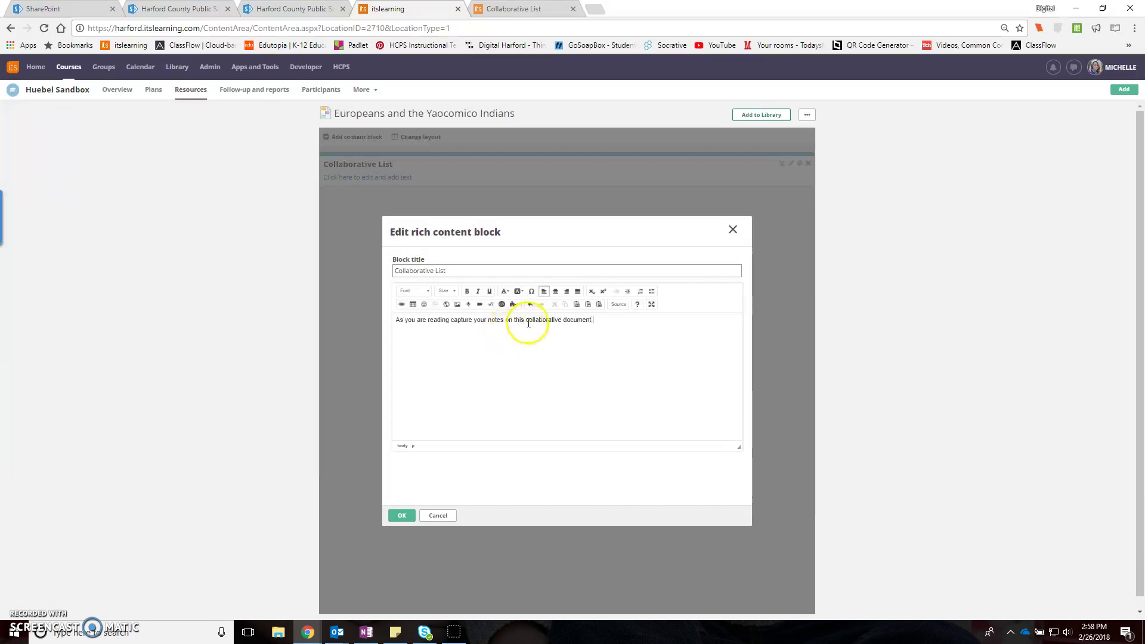
# Link 'collaborative document' to the Word Online document's URL and save the block.
pyautogui.moveTo(527, 321); pyautogui.dragTo(564, 320)
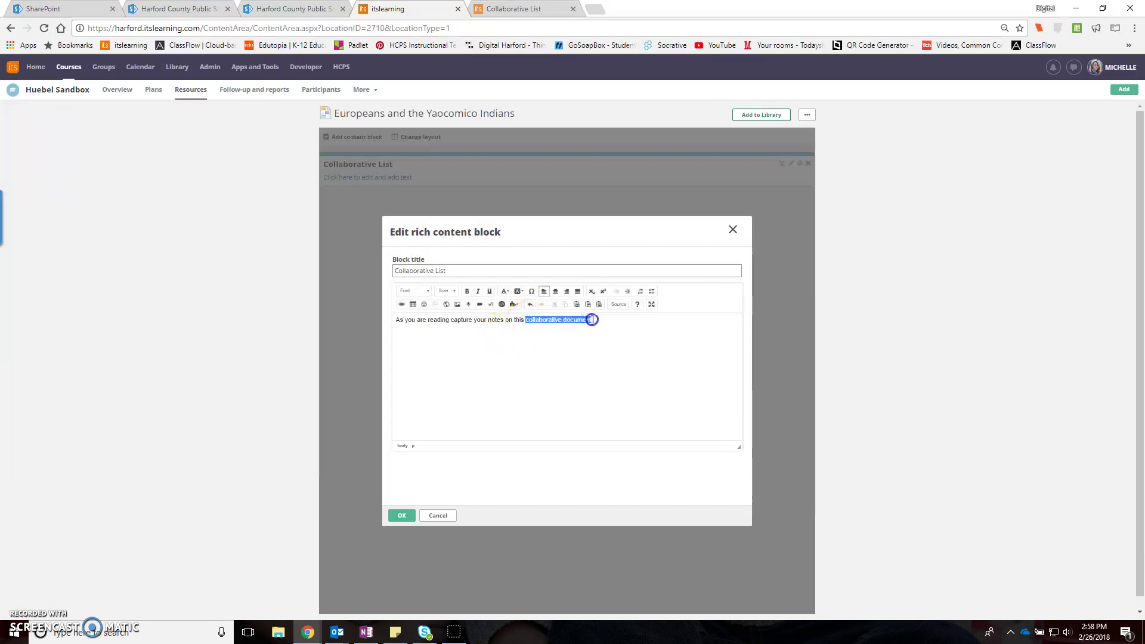
pyautogui.click(401, 304)
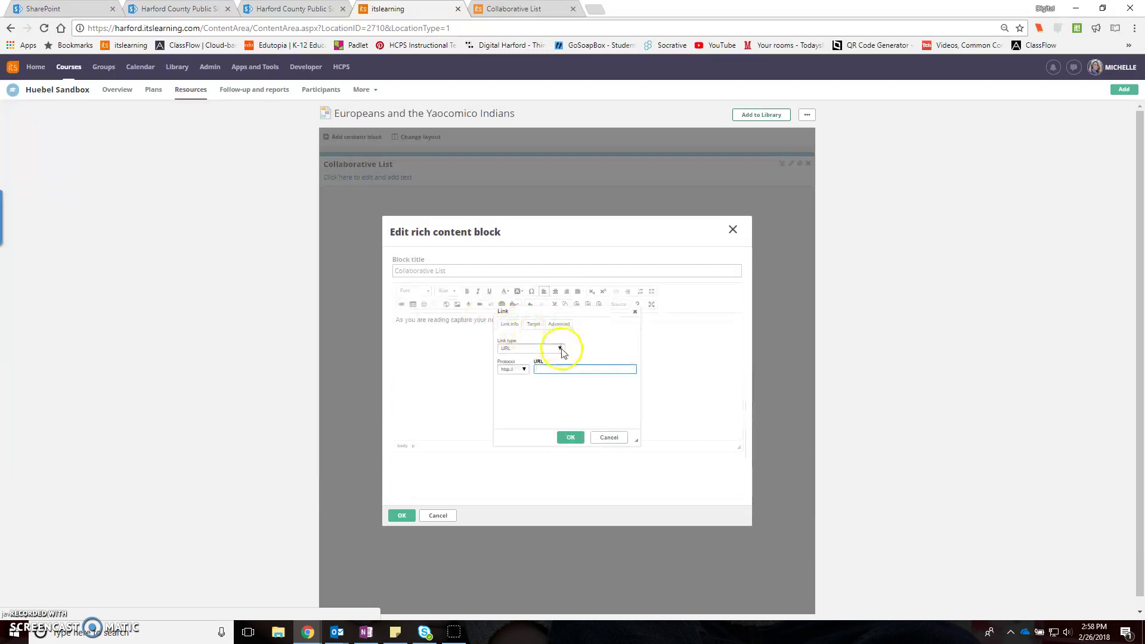
pyautogui.click(512, 9)
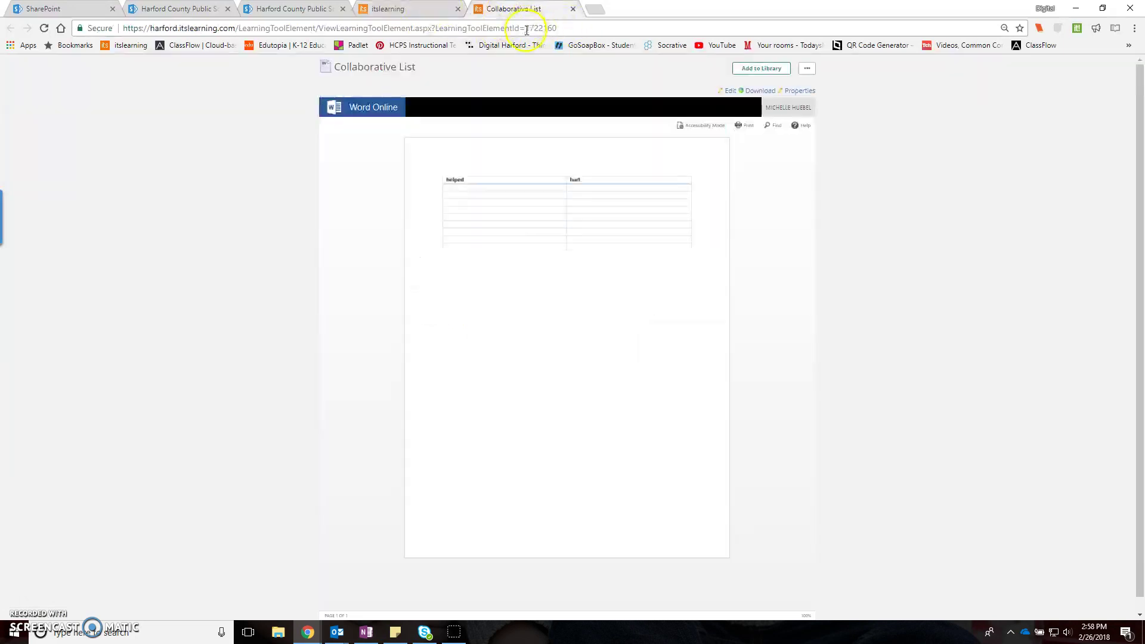
pyautogui.click(525, 30)
pyautogui.rightClick(524, 30)
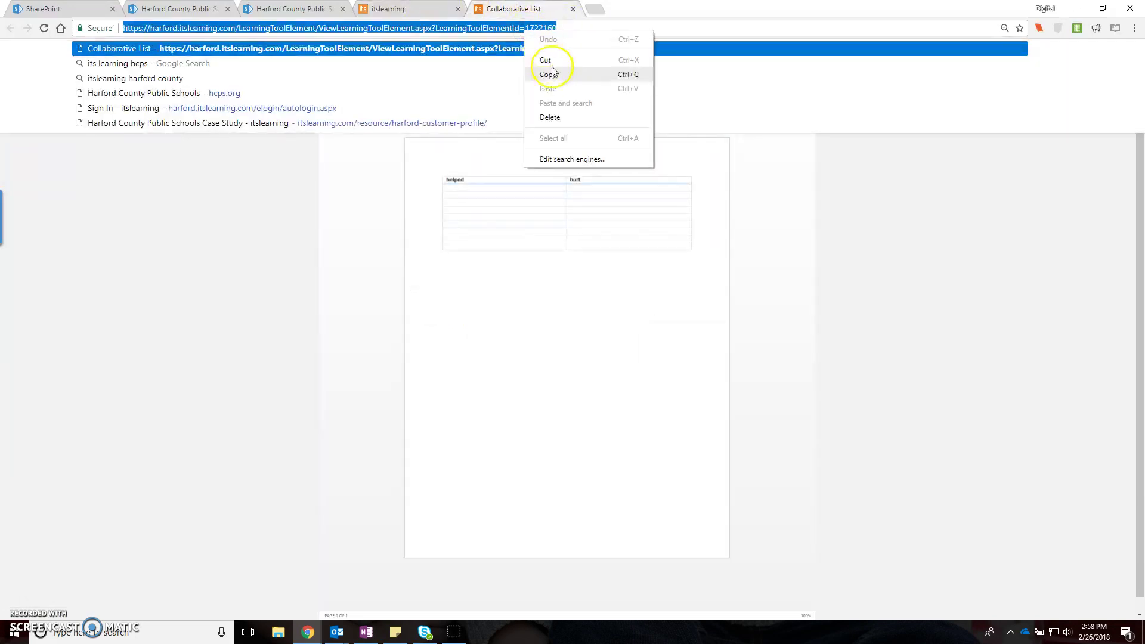
pyautogui.click(547, 74)
pyautogui.hotkey('ctrl', 'shift', 'Tab')
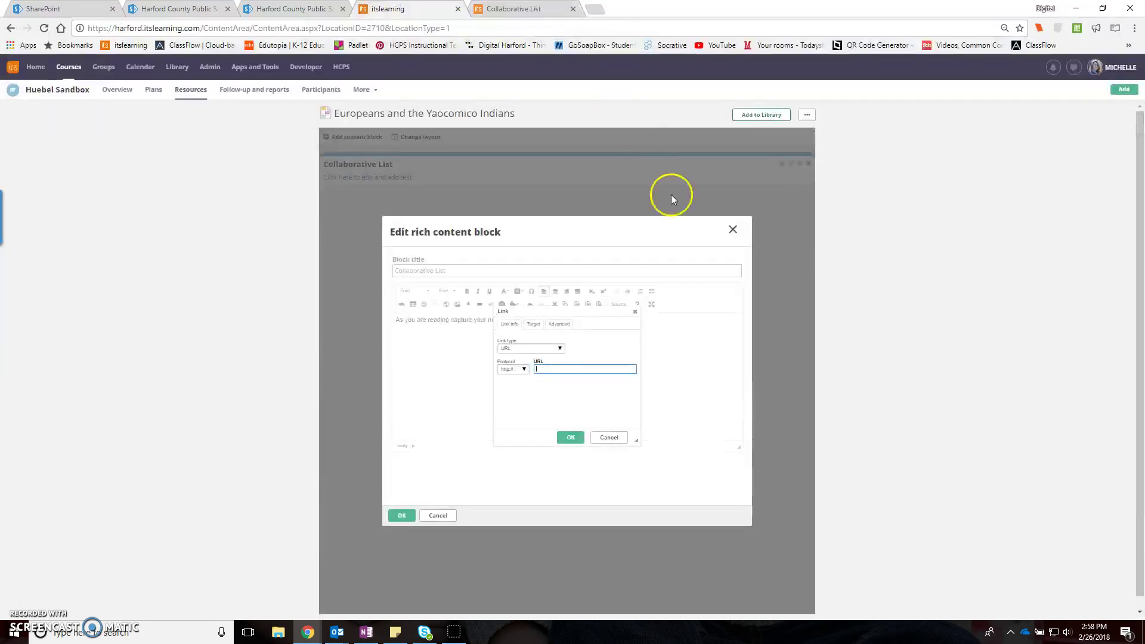
pyautogui.rightClick(547, 372)
pyautogui.click(573, 438)
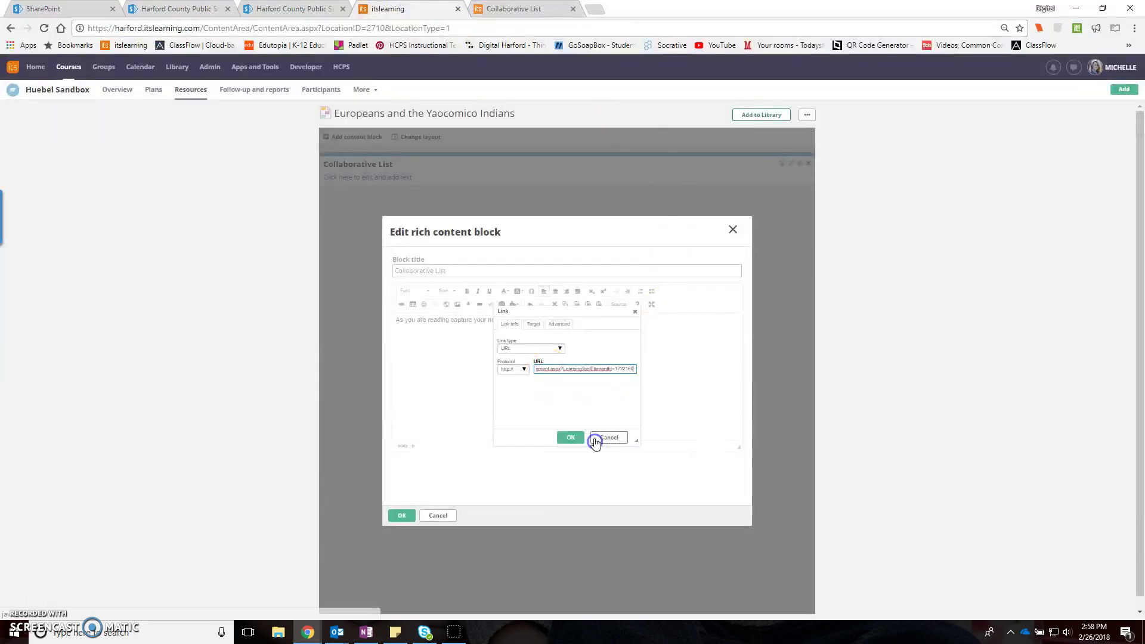
pyautogui.click(400, 517)
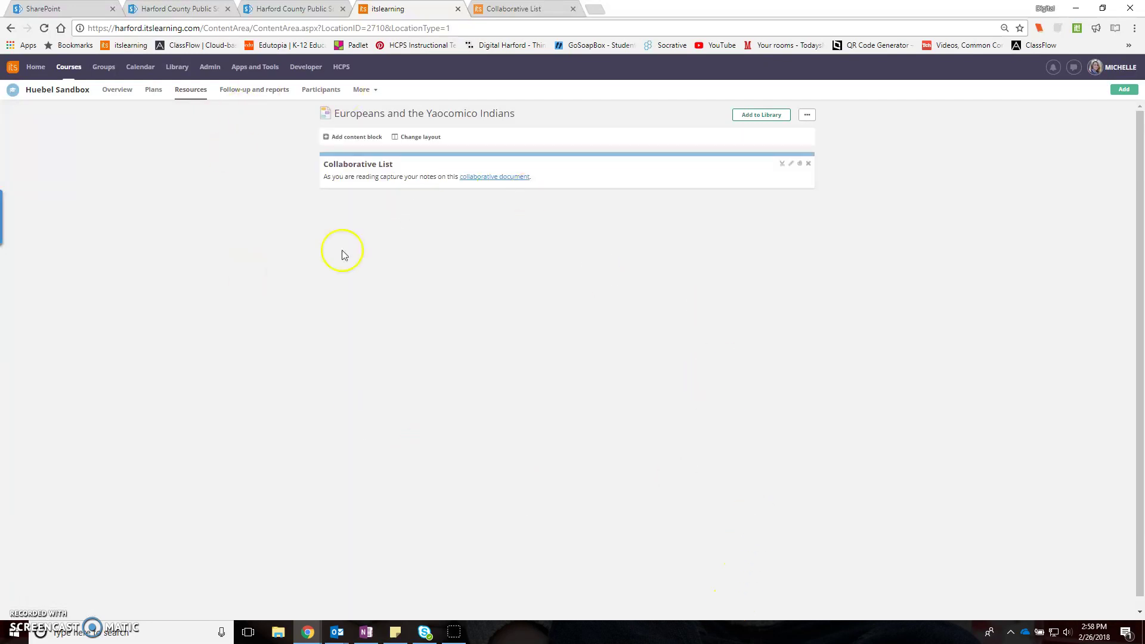